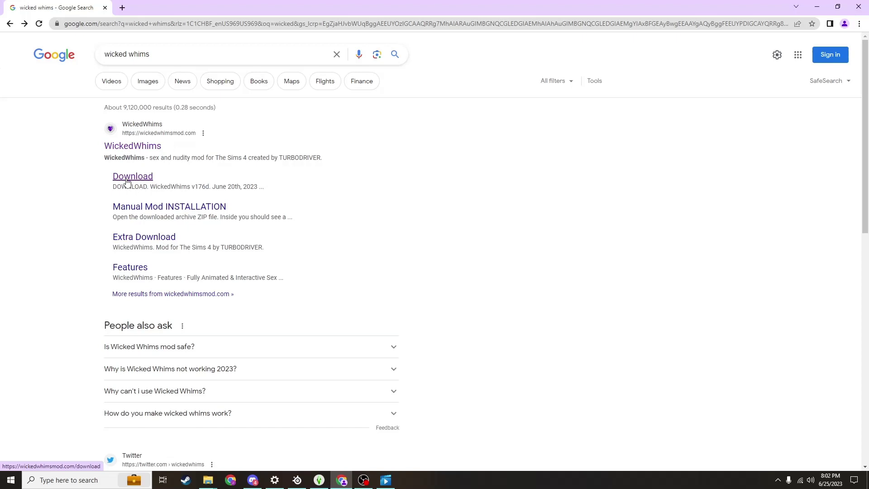
Open the WickedWhims website from the search results, enter past the age notice and go to its download page
left_click(131, 147)
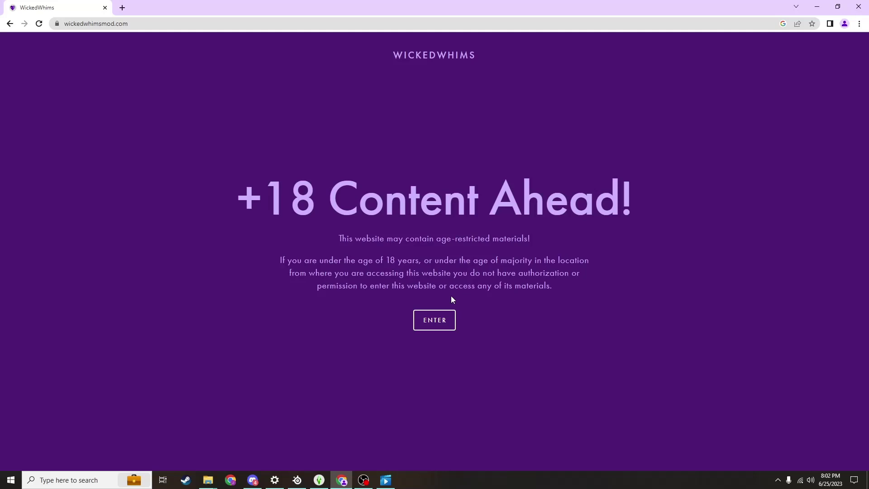
left_click(443, 325)
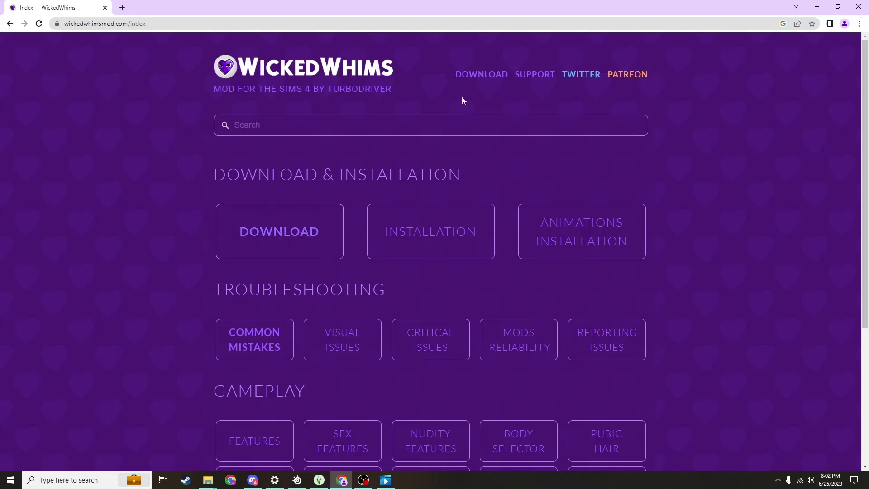
left_click(467, 77)
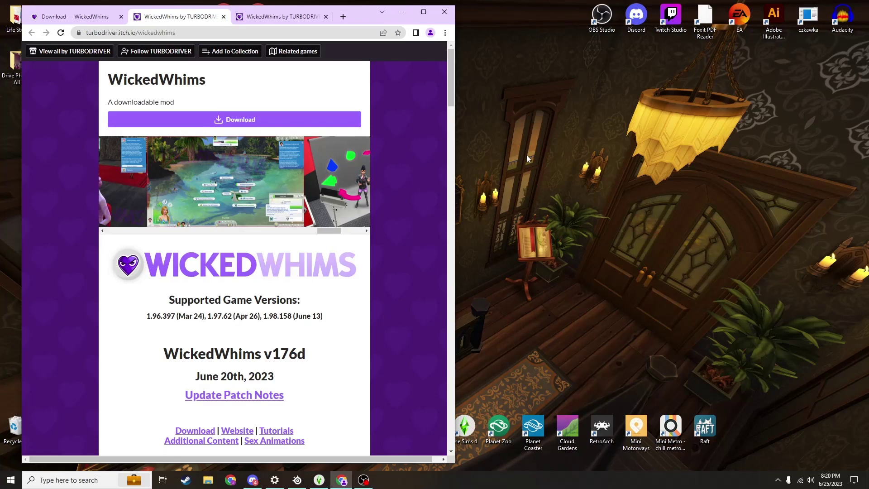
Download the WickedWhims v176d - 20 June 2023 zip file from the mod's itch.io page
scroll(201, 251, "down", 2)
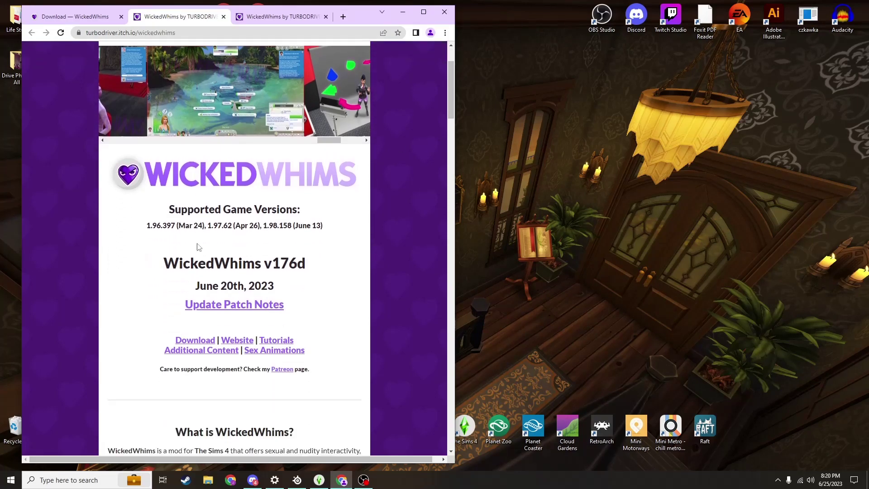
left_click(196, 344)
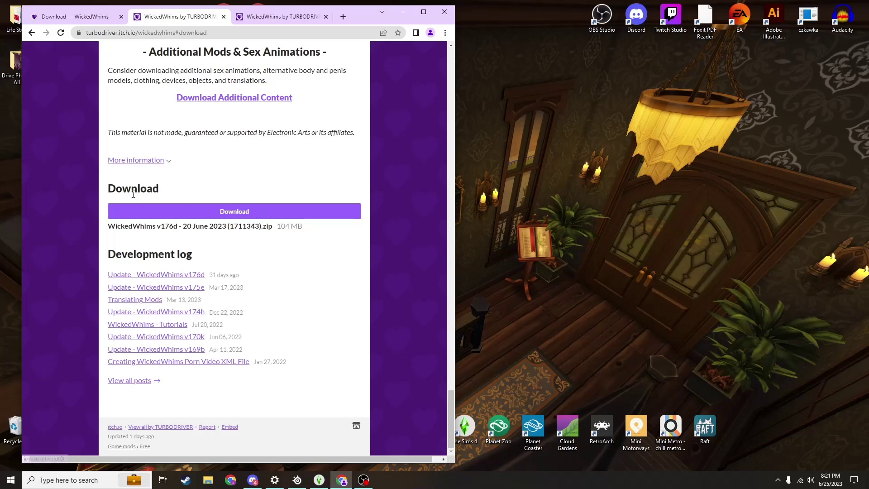
left_click(234, 215)
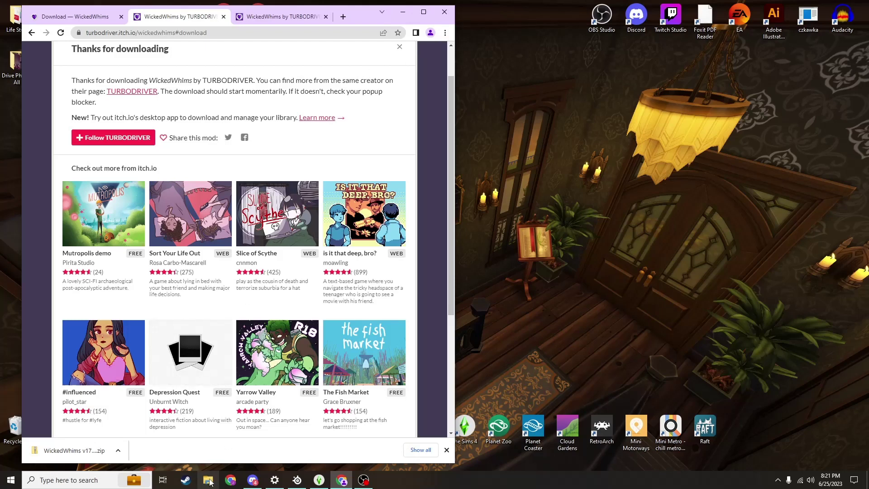
Switch to File Explorer and extract the WickedWhims v176d zip in Downloads to the suggested folder
left_click(208, 480)
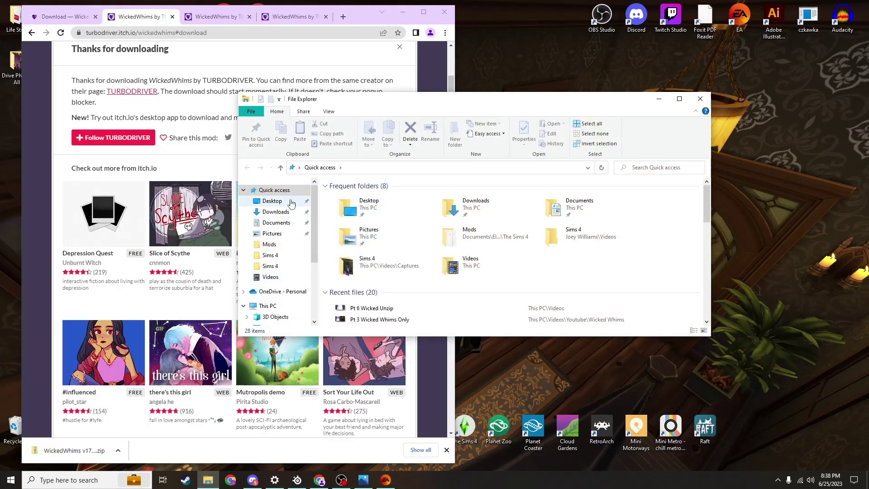
scroll(291, 204, "down", 5)
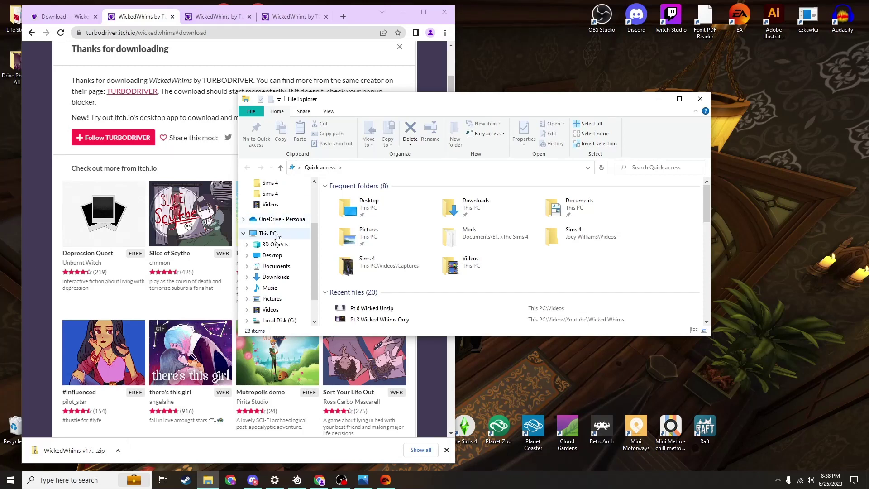
left_click(281, 278)
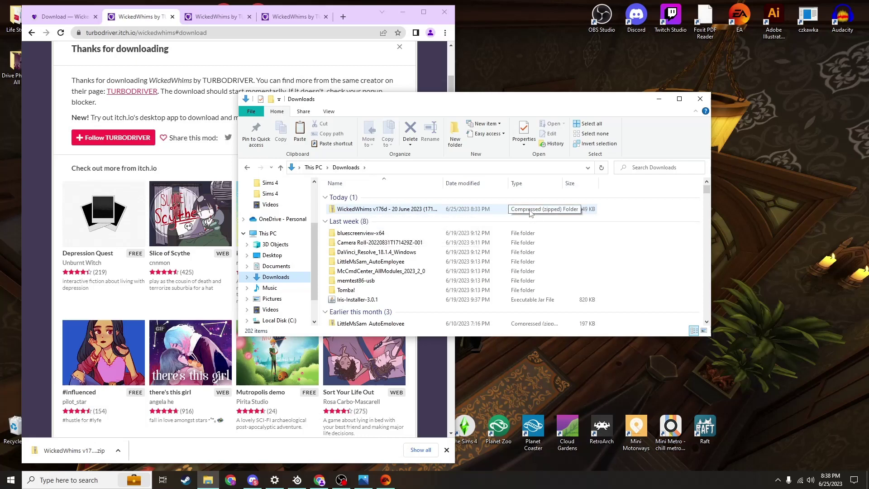
left_click(493, 213)
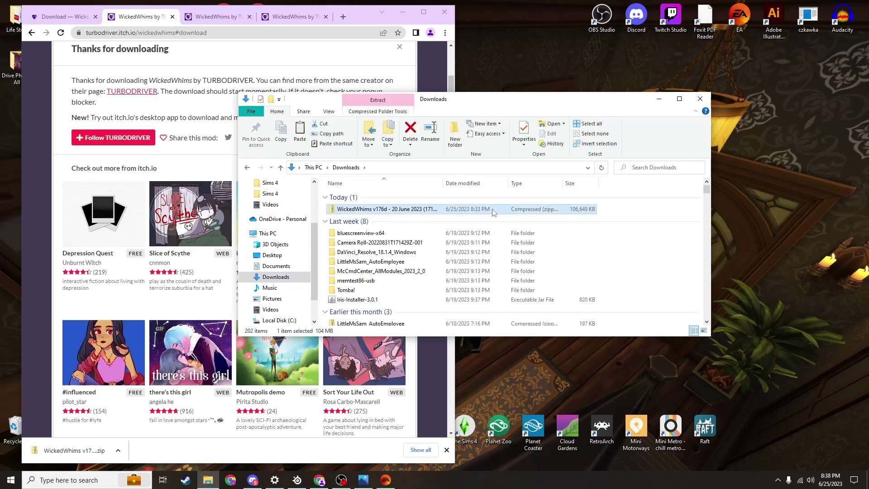
right_click(494, 213)
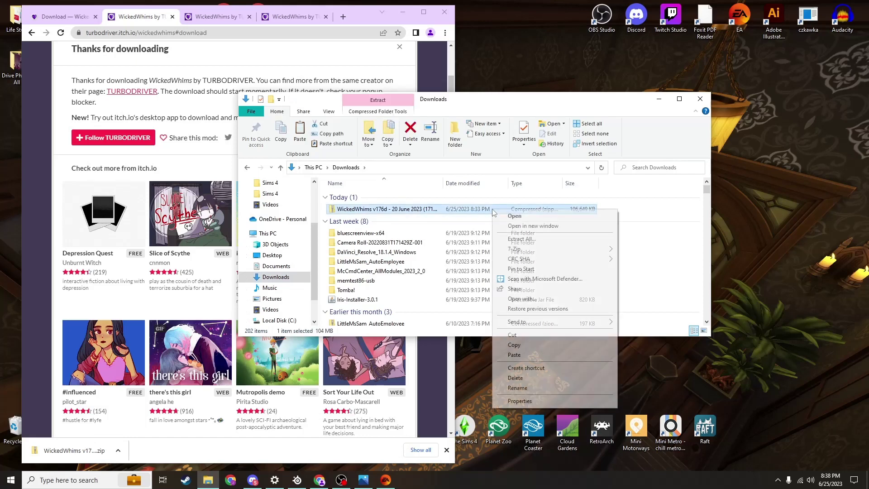
left_click(521, 239)
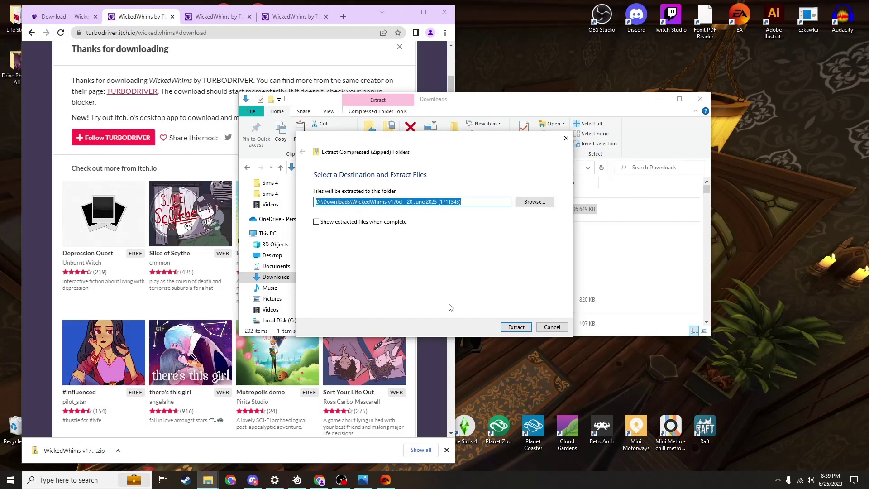
left_click(521, 327)
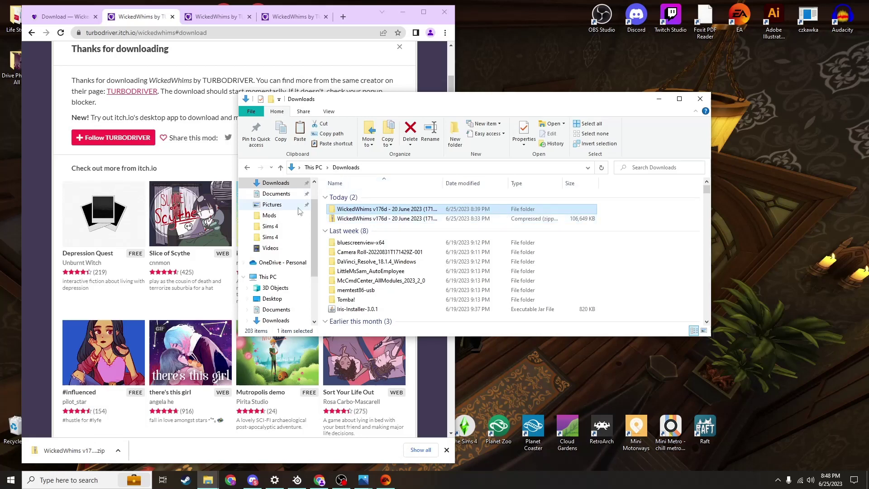
Paste the extracted WickedWhims v176d folder into Documents > Electronic Arts > The Sims 4 > Mods
scroll(266, 302, "down", 1)
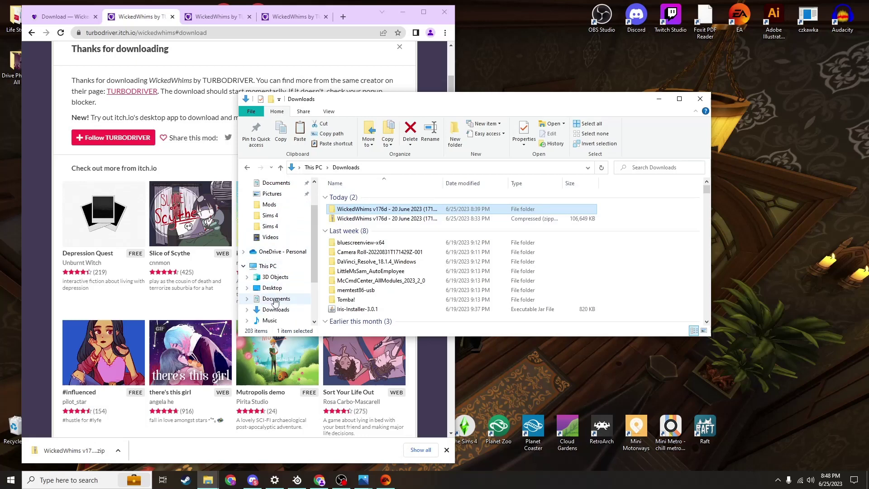
left_click(275, 302)
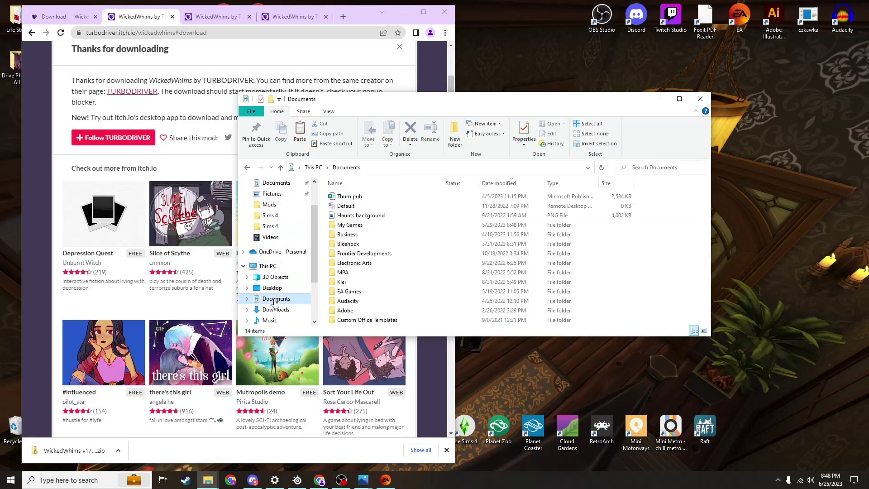
double_click(367, 263)
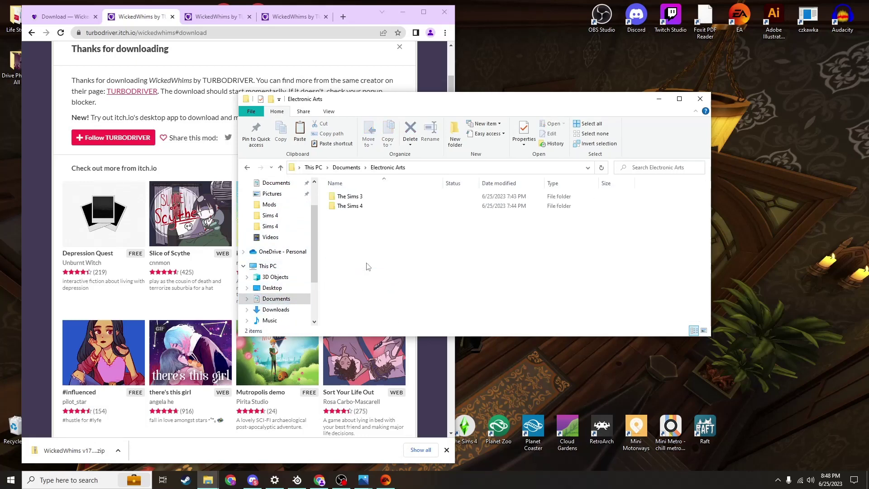
double_click(351, 206)
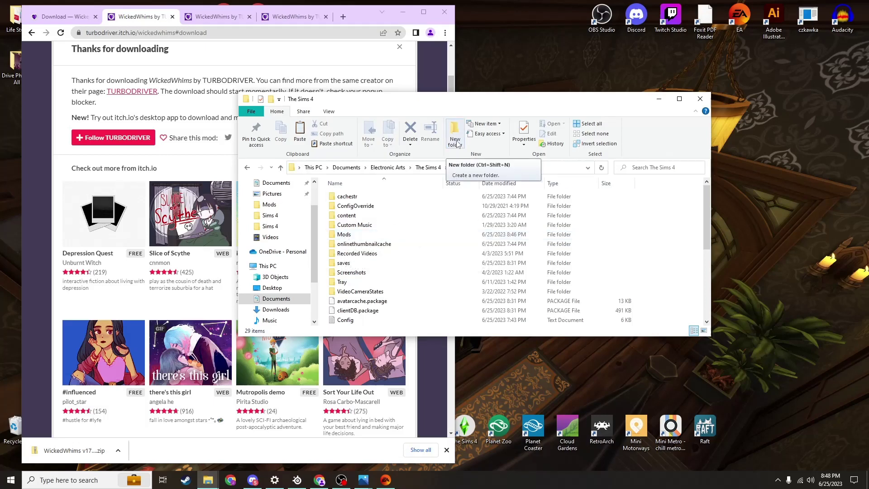
double_click(345, 234)
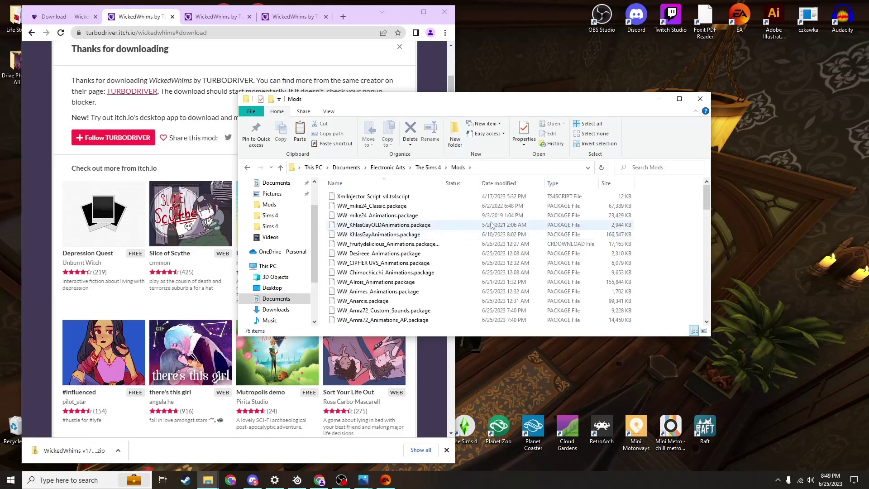
key("ctrl+v")
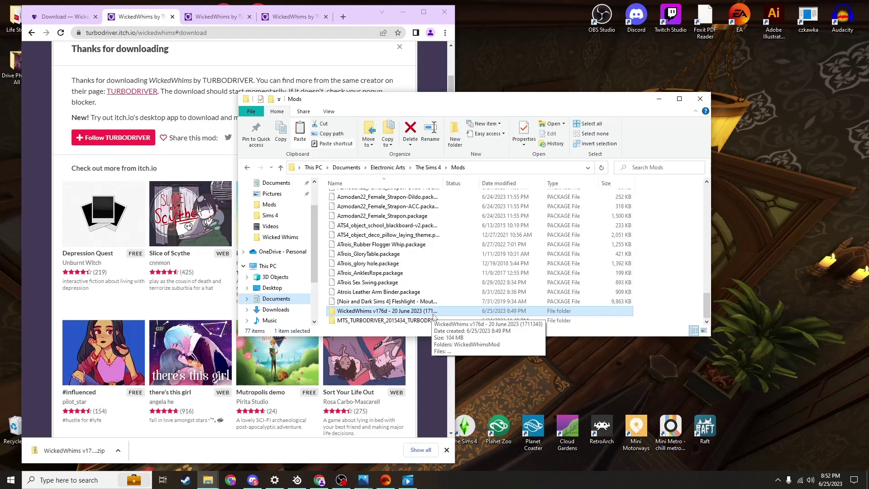
Inspect the contents of the pasted WickedWhims v176d folder and delete its three loose files, keeping the WickedWhimsMod subfolder
double_click(433, 311)
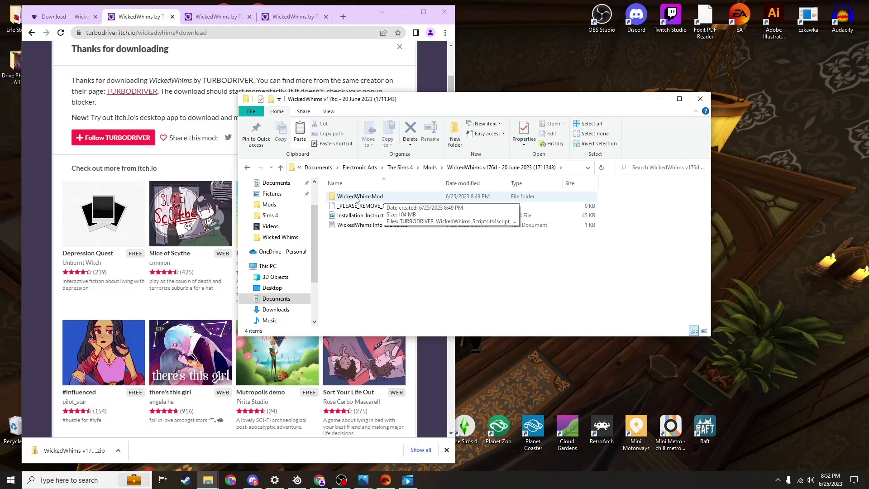
double_click(379, 200)
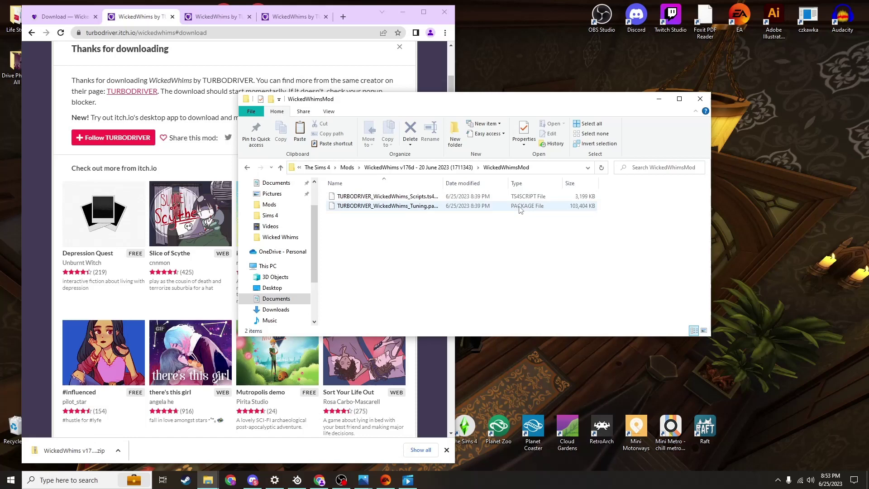
left_click(412, 168)
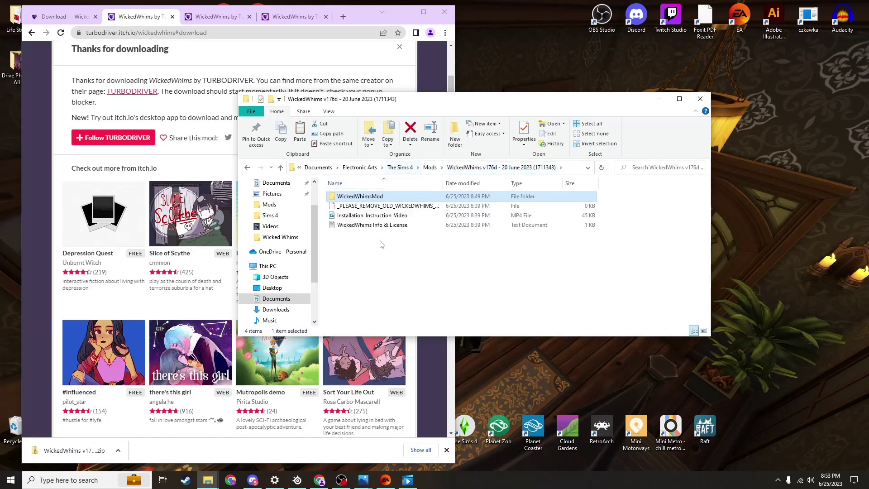
left_click_drag(385, 242, 398, 203)
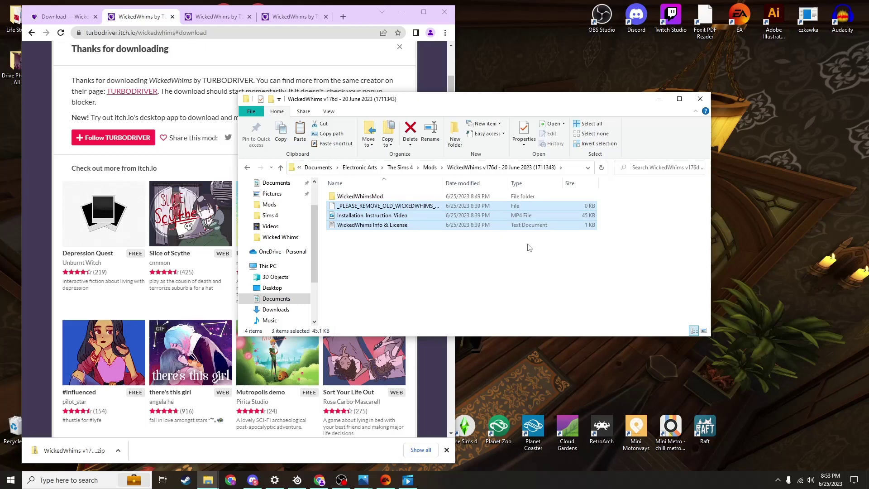
key("Delete")
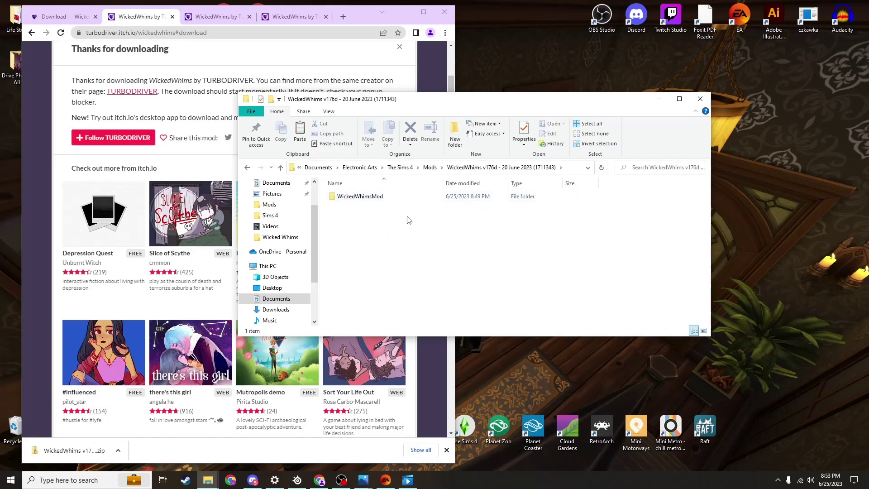
Copy the WickedWhimsMod folder directly into the Mods folder and delete the WickedWhims v176d - 20 June 2023 folder
left_click(369, 199)
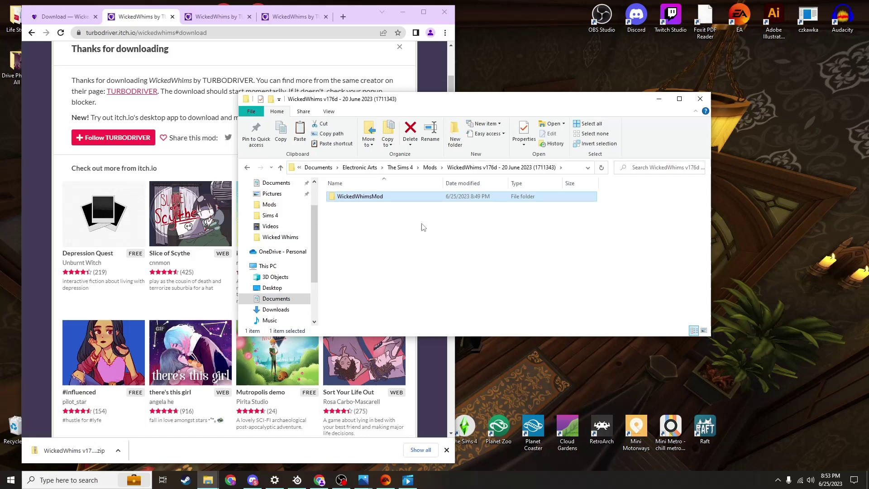
left_click(430, 169)
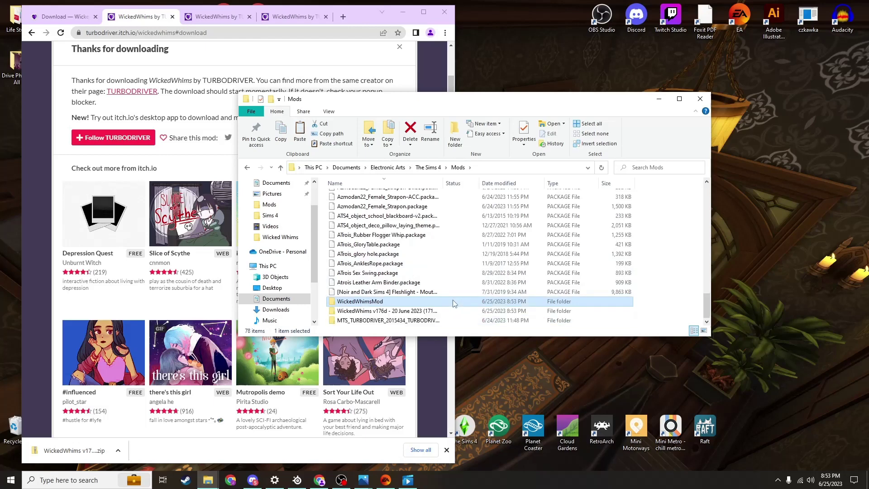
left_click(356, 312)
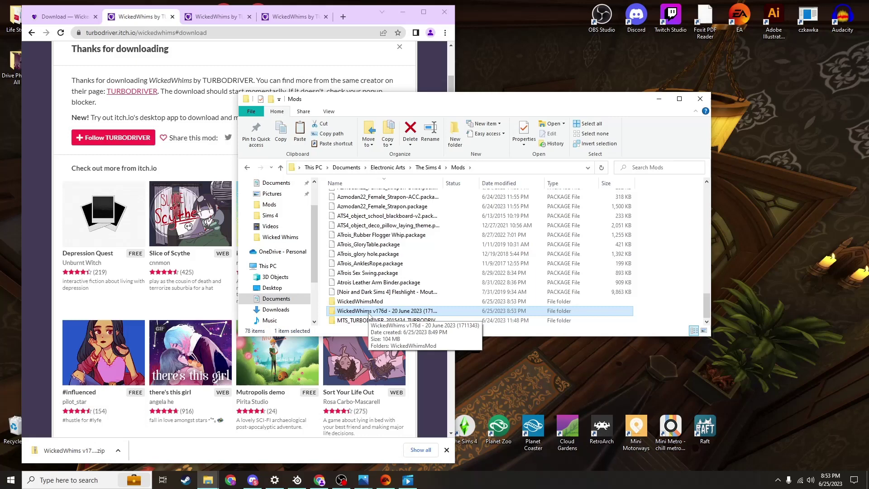
left_click(366, 303)
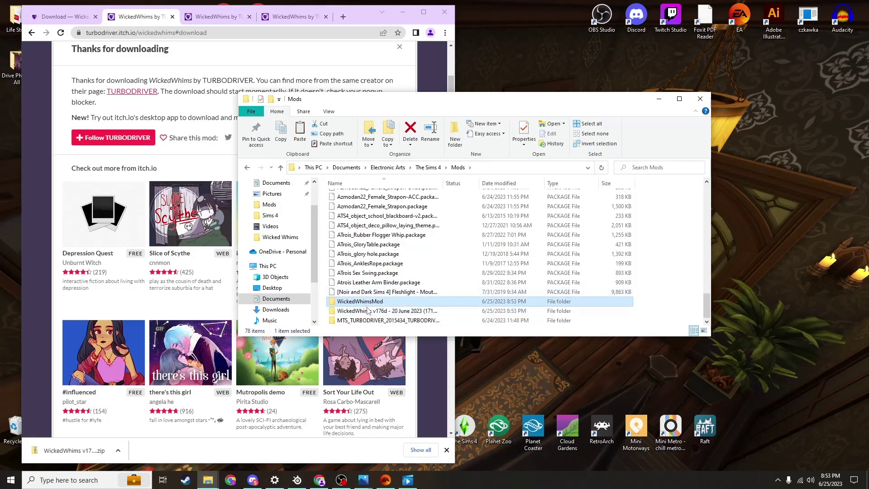
left_click(370, 313)
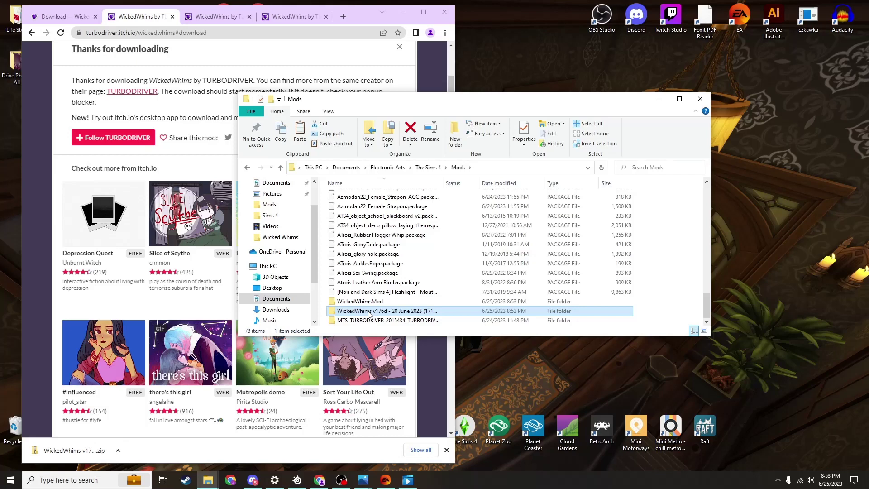
key("Delete")
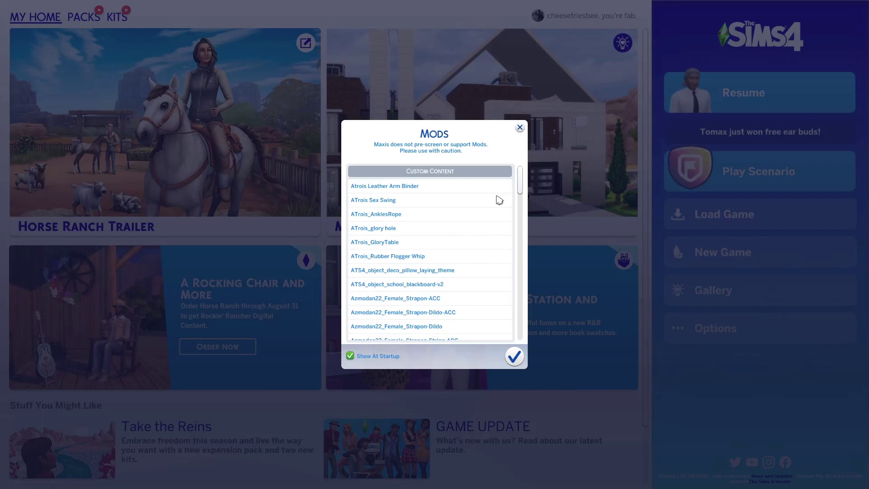
In The Sims 4, dismiss the startup mods list and check the custom content and script mods settings in the Other game options
left_click(515, 357)
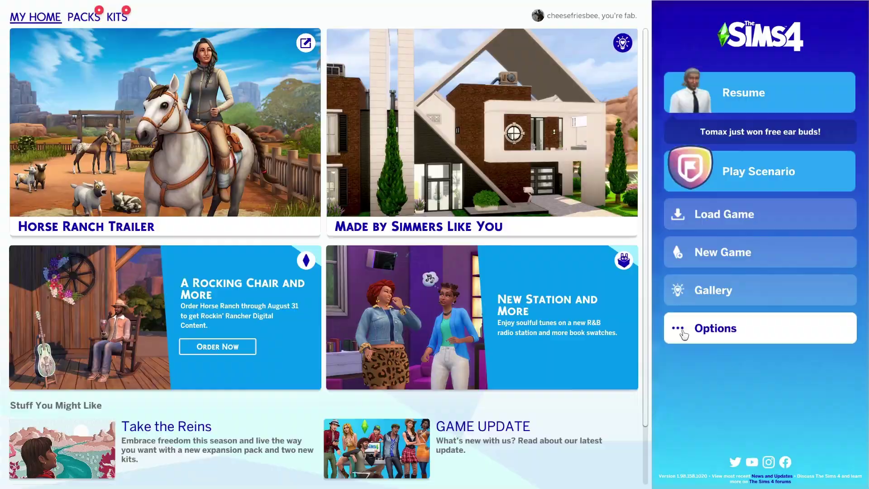
left_click(683, 333)
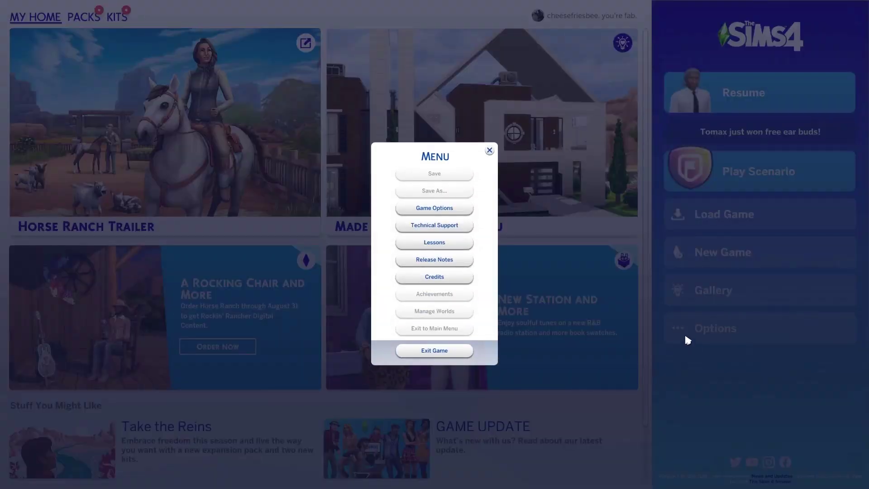
left_click(464, 213)
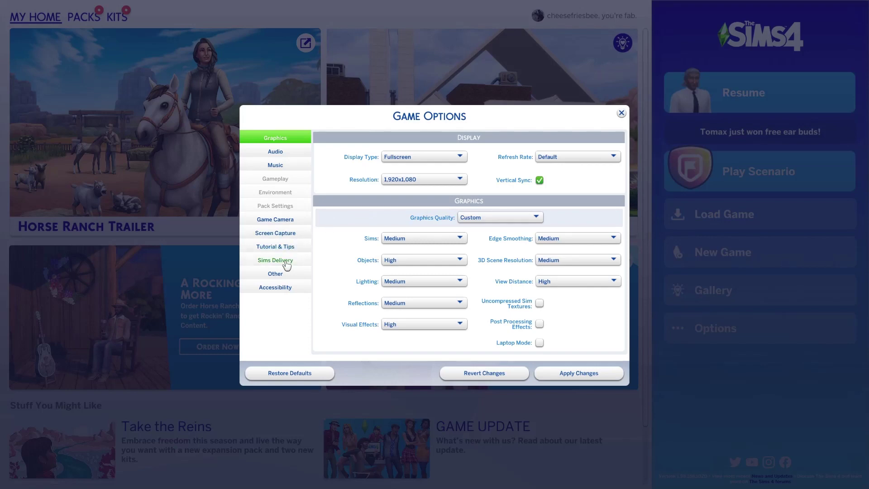
left_click(280, 275)
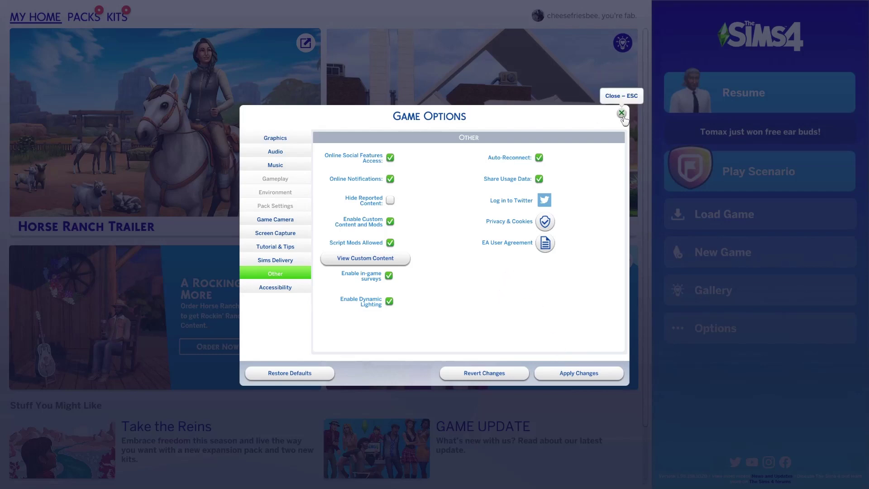
left_click(621, 114)
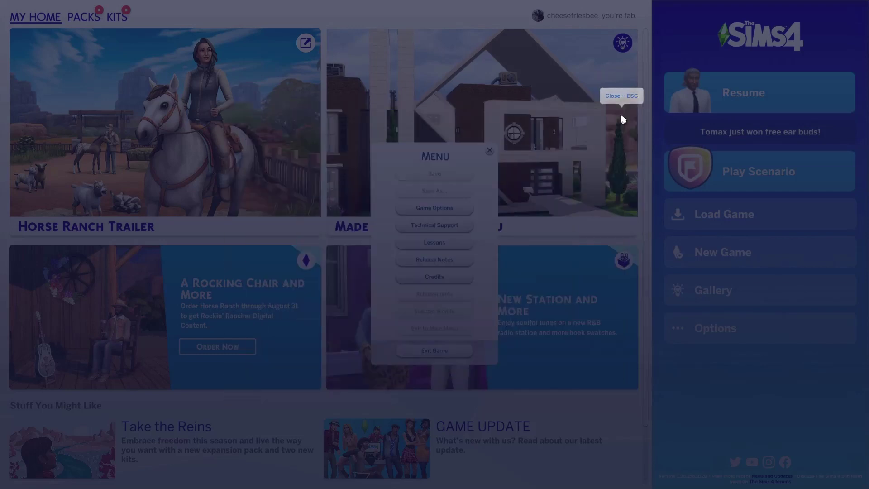
Close the main menu's options and open the WickedWhims settings from the active Sim's Wicked interactions in the household
left_click(490, 152)
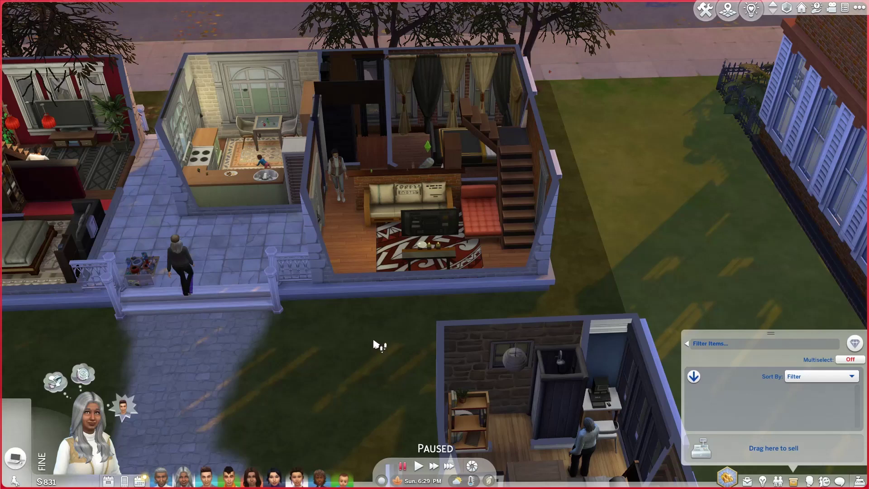
left_click(374, 344)
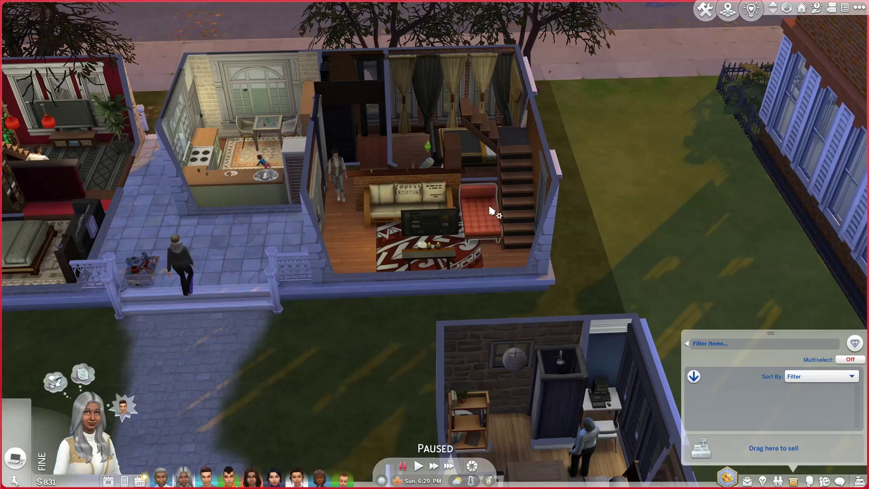
left_click(427, 187)
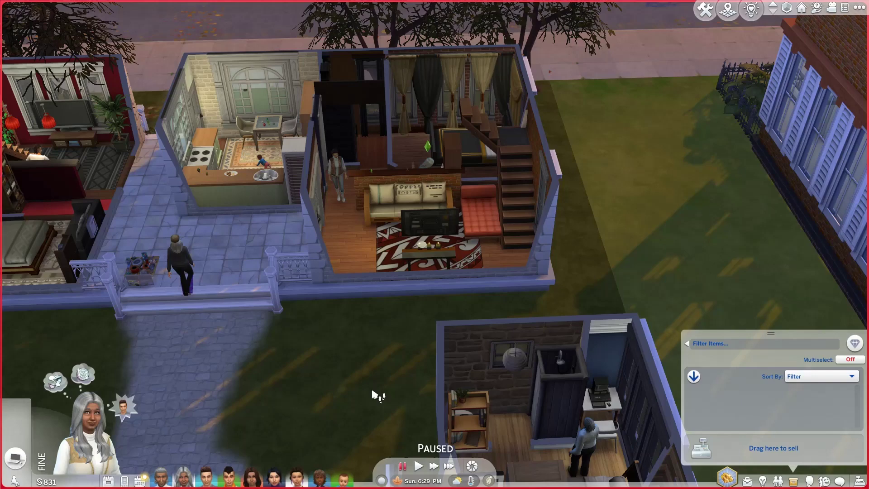
scroll(385, 419, "up", 3)
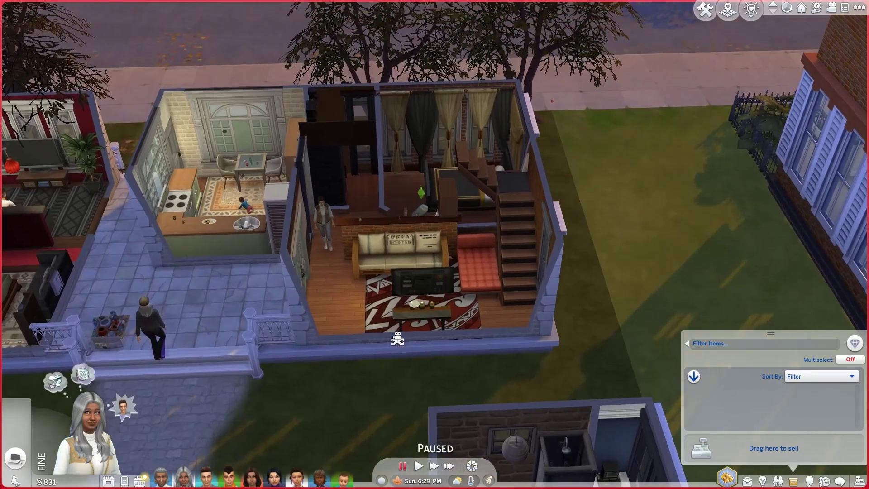
scroll(397, 339, "up", 3)
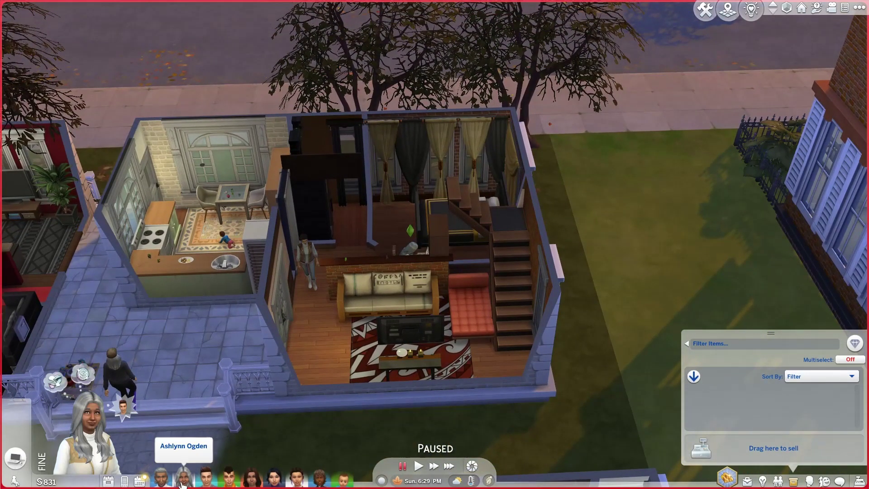
left_click(411, 253)
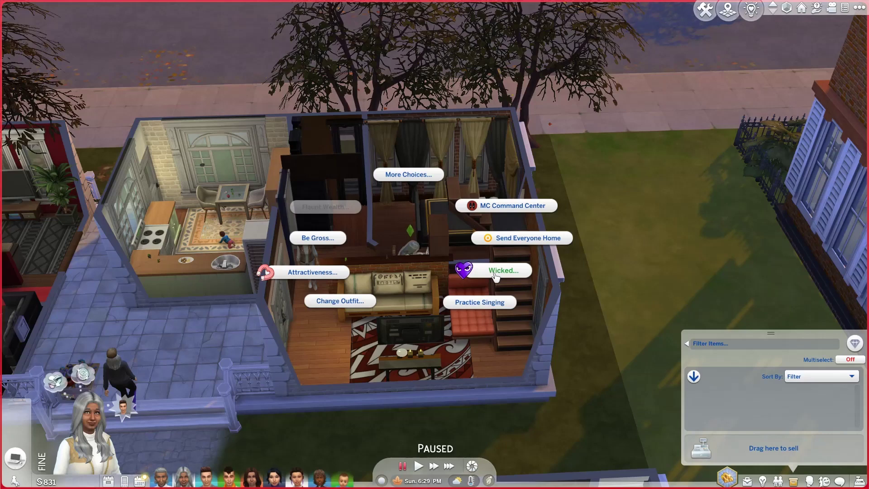
left_click(495, 272)
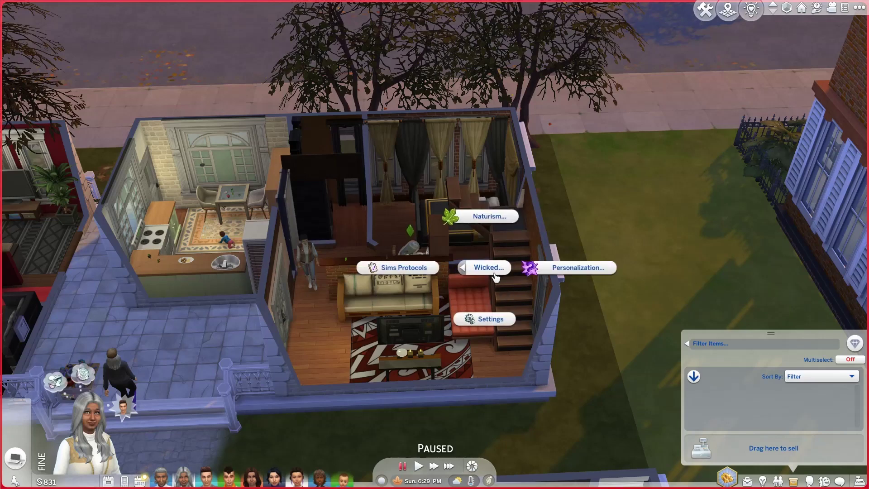
left_click(486, 327)
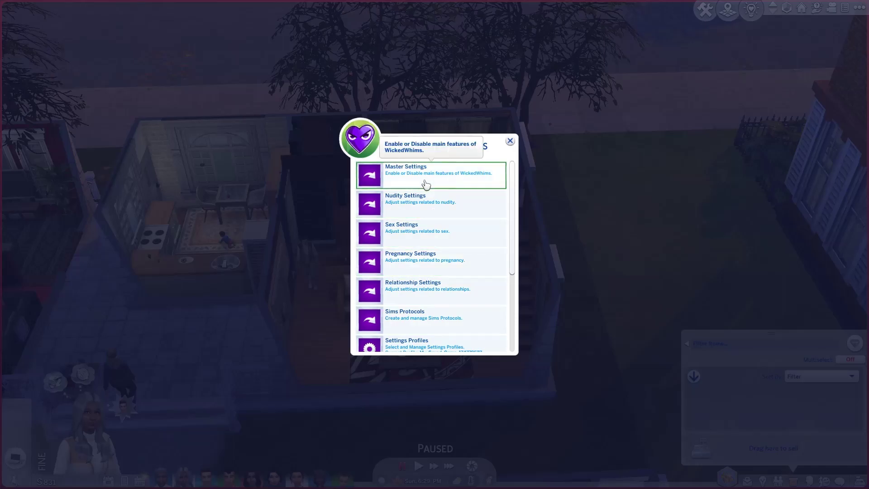
Enable the Sex Gameplay Switch in the WickedWhims Master Settings and close the settings
left_click(396, 182)
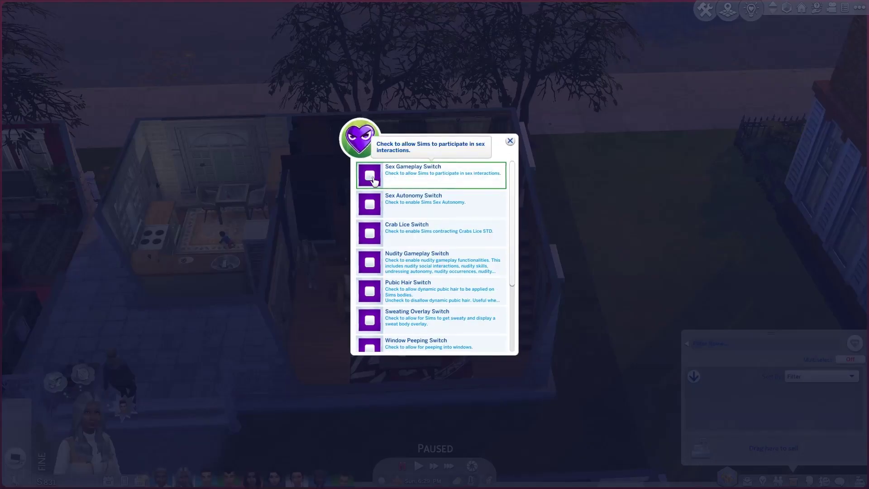
left_click(373, 180)
left_click(510, 141)
left_click(511, 142)
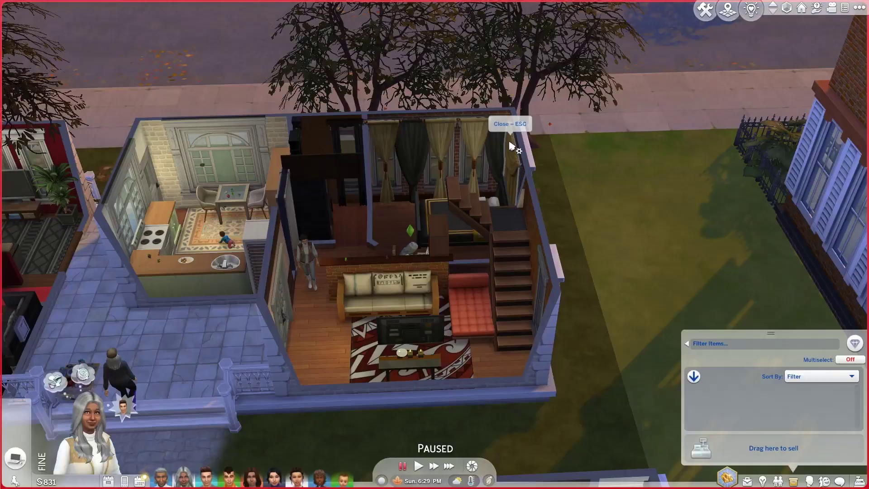
Inspect the Wicked interactions offered on the living-room floor and on the sofa
left_click(322, 373)
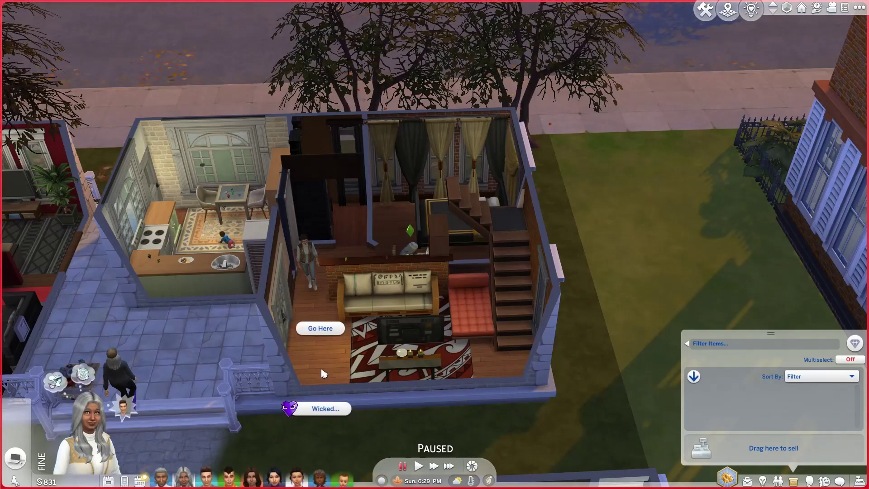
left_click(326, 411)
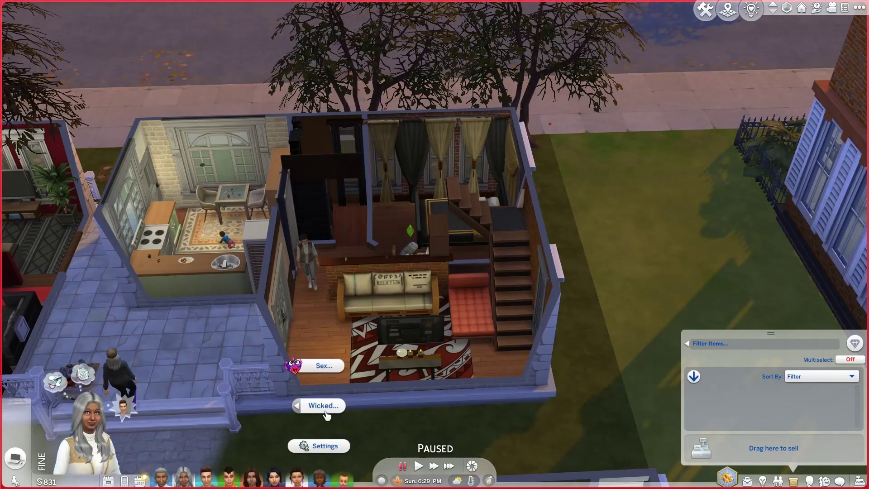
left_click(325, 410)
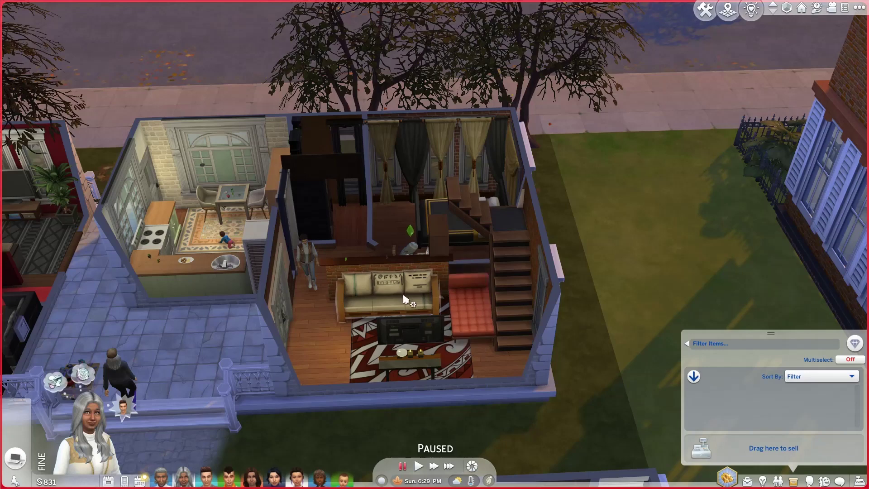
left_click(405, 272)
left_click(405, 250)
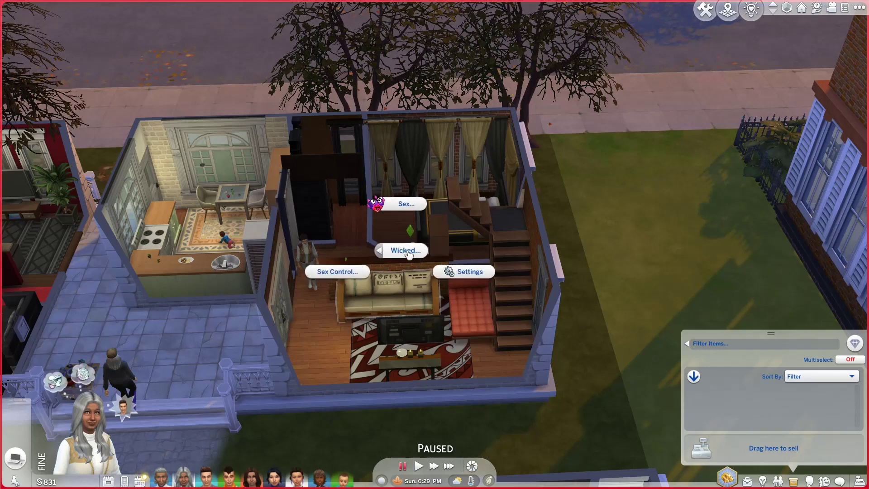